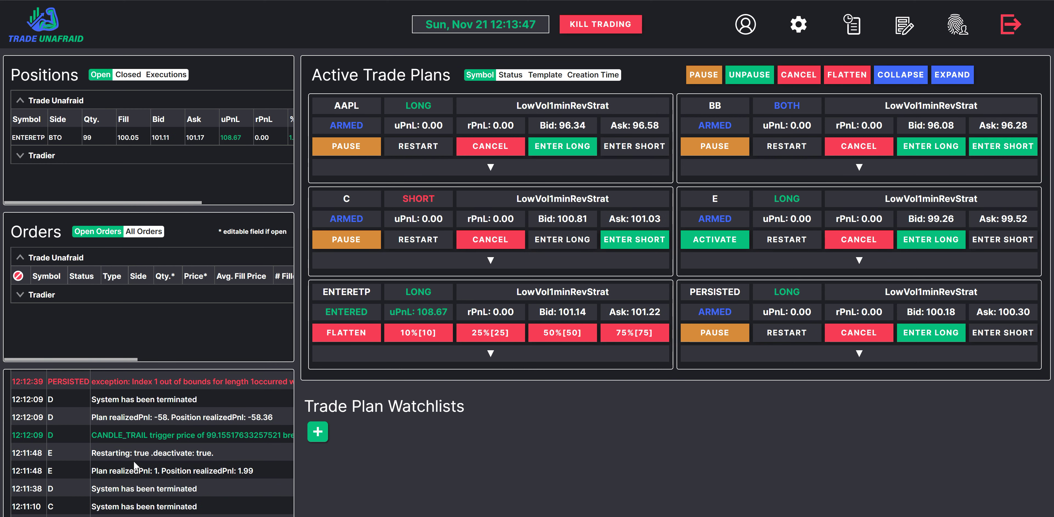
Pause and resume the AAPL plan, then enter long so it exits with realized PnL 6.03
scroll(133, 461, "up", 2)
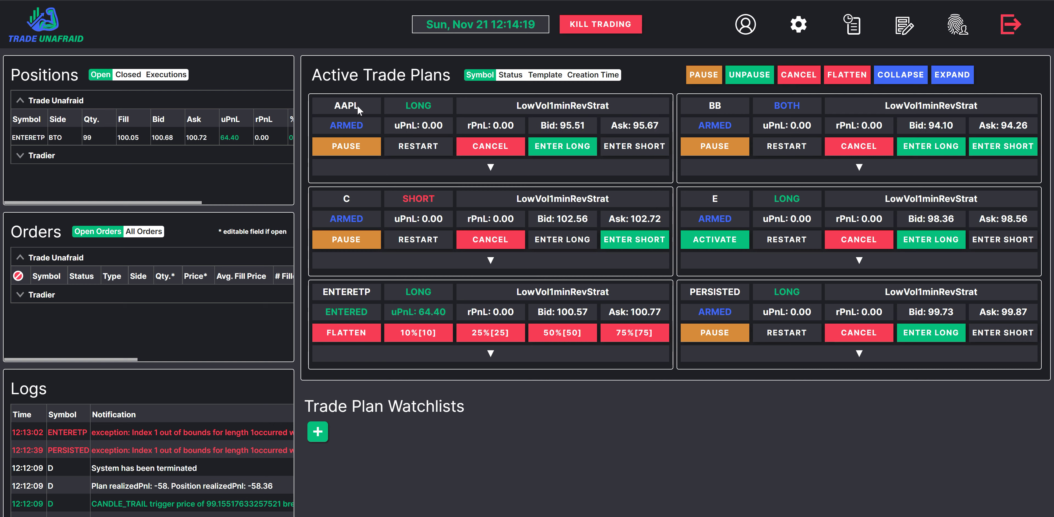
left_click(355, 150)
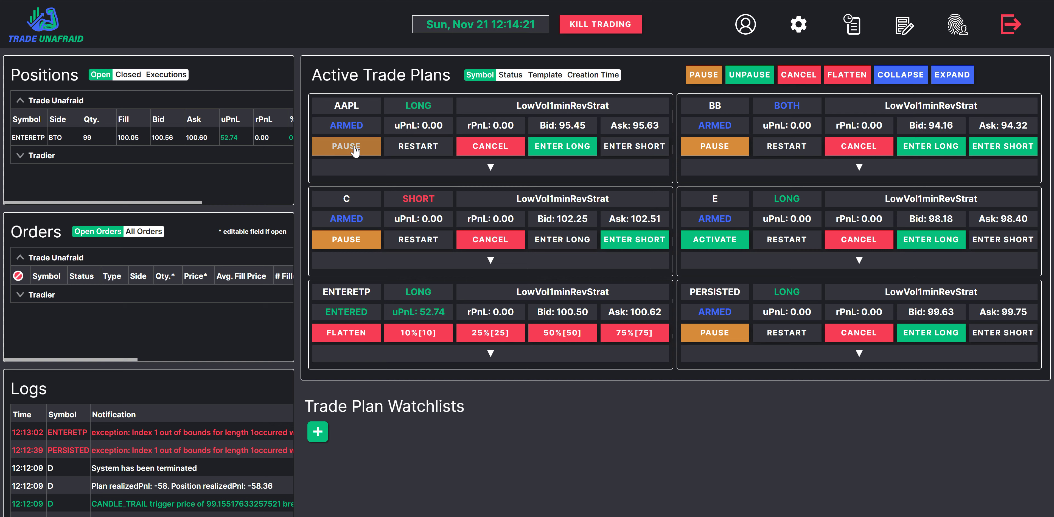
left_click(353, 150)
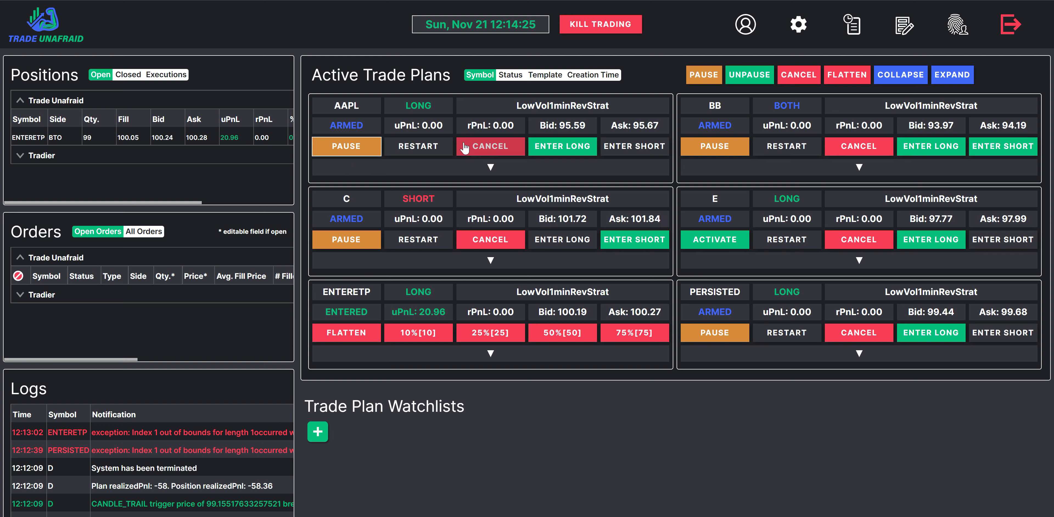
left_click(562, 151)
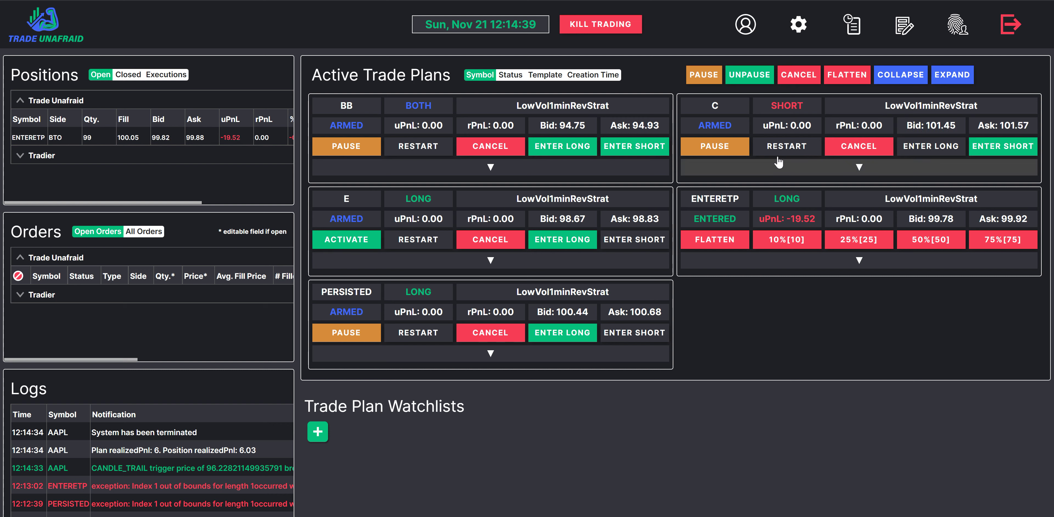
Pause and resume the C plan, enter short, then flatten it at realized PnL -17.62
left_click(702, 148)
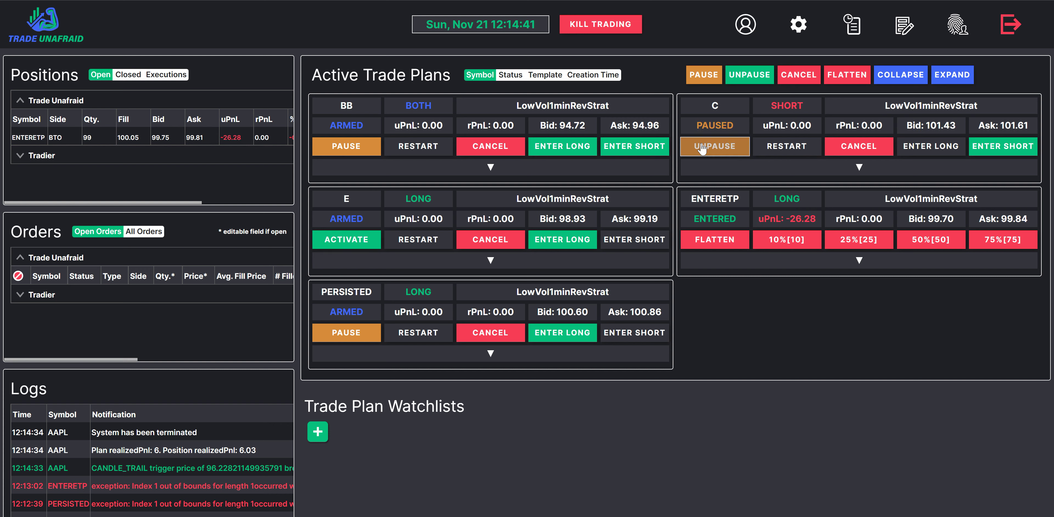
left_click(707, 152)
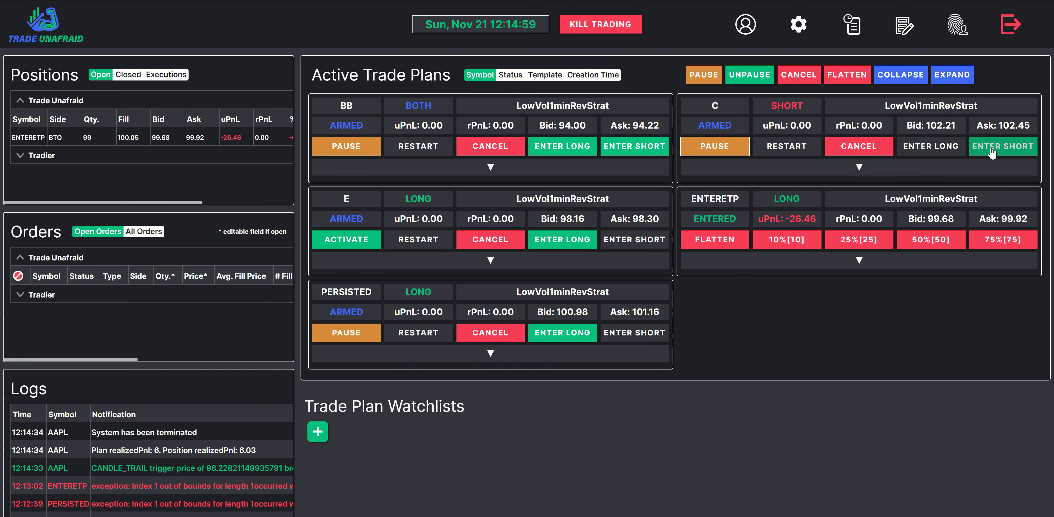
left_click(1003, 147)
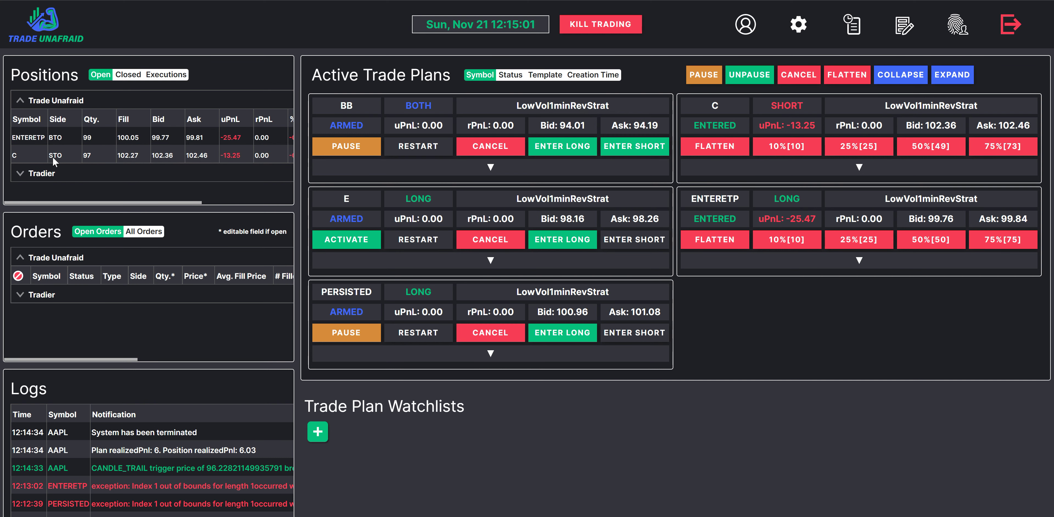
left_click(713, 146)
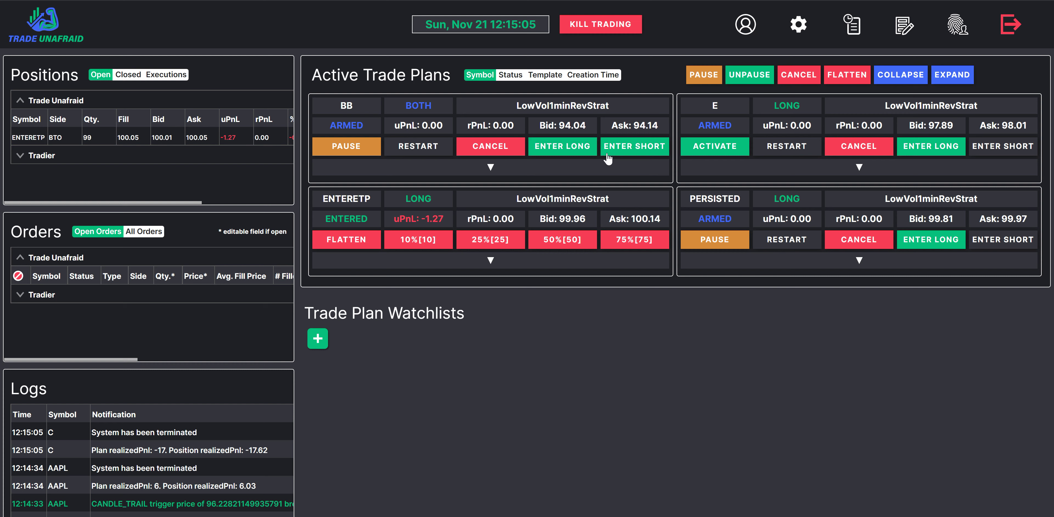
Open a trade on the BB plan and flatten it, closing at realized PnL -7.01
left_click(616, 154)
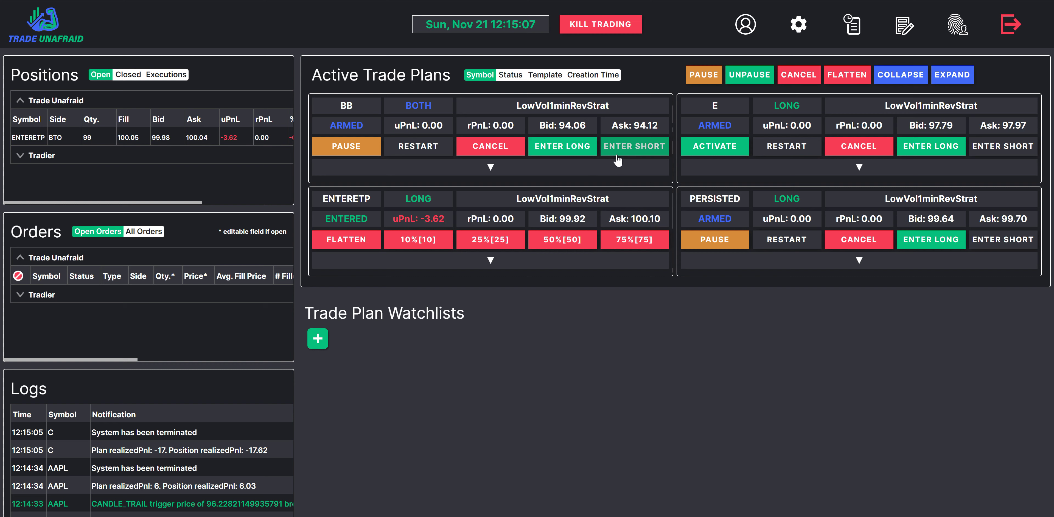
left_click(559, 144)
left_click(357, 147)
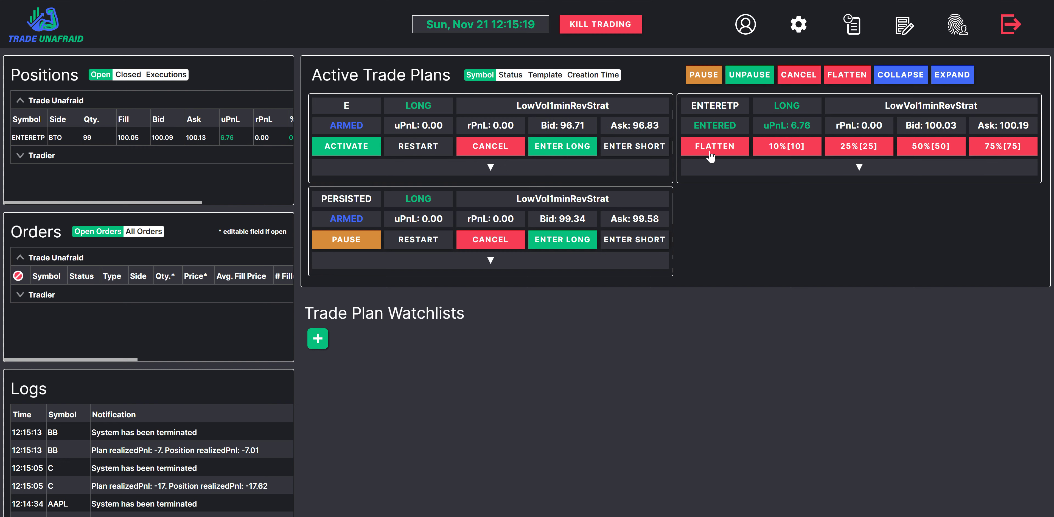
left_click(688, 153)
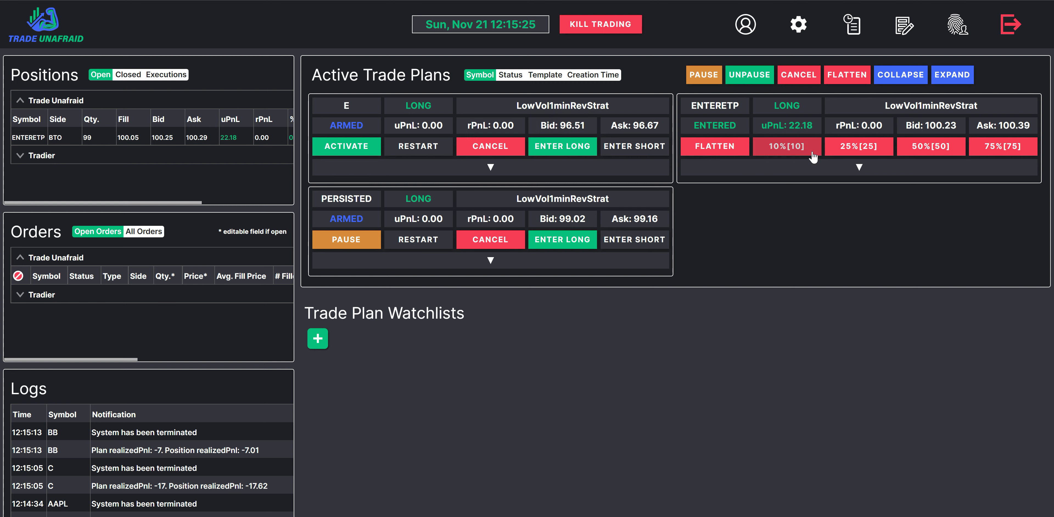
Place a limit sell-to-close order for 1 ENTERETP share at 101.00 from its card
left_click(843, 171)
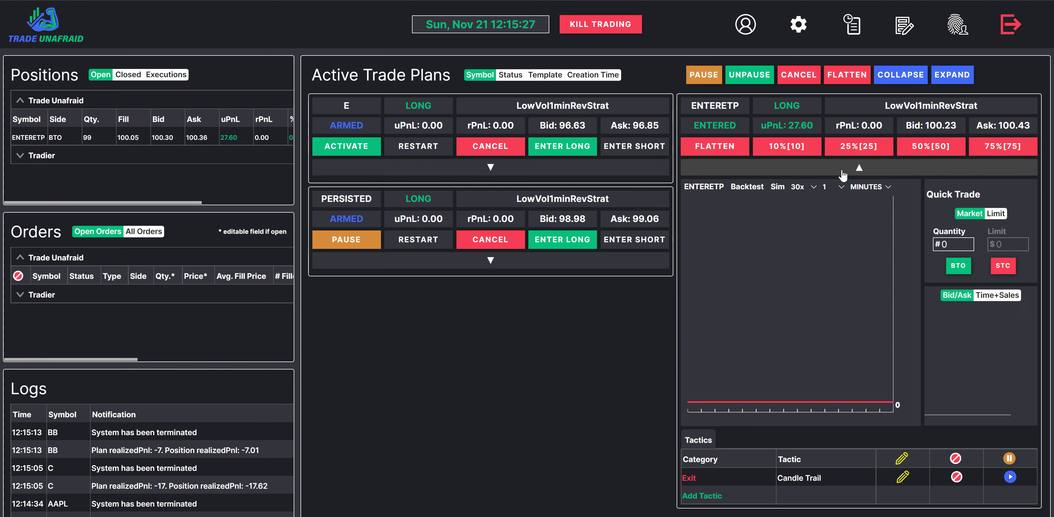
left_click(961, 264)
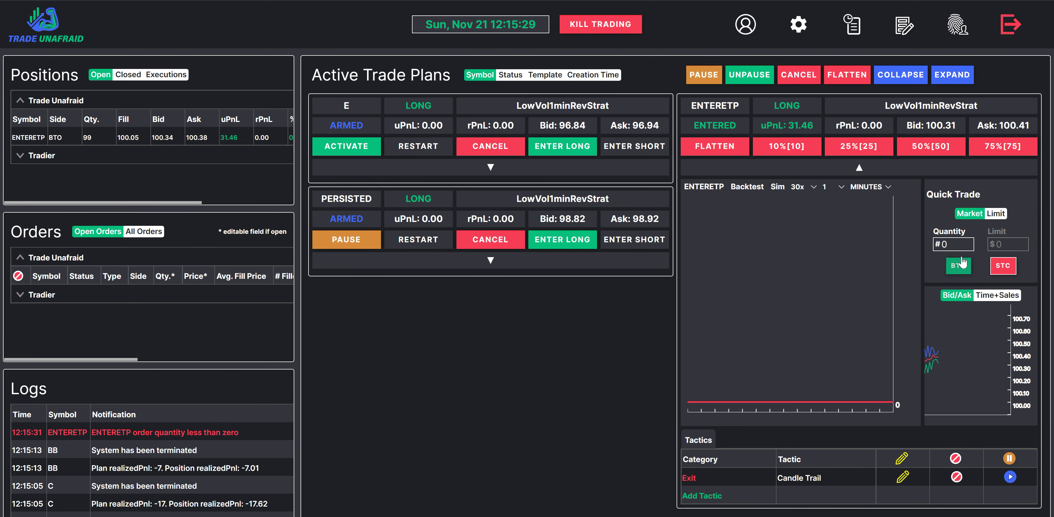
double_click(944, 244)
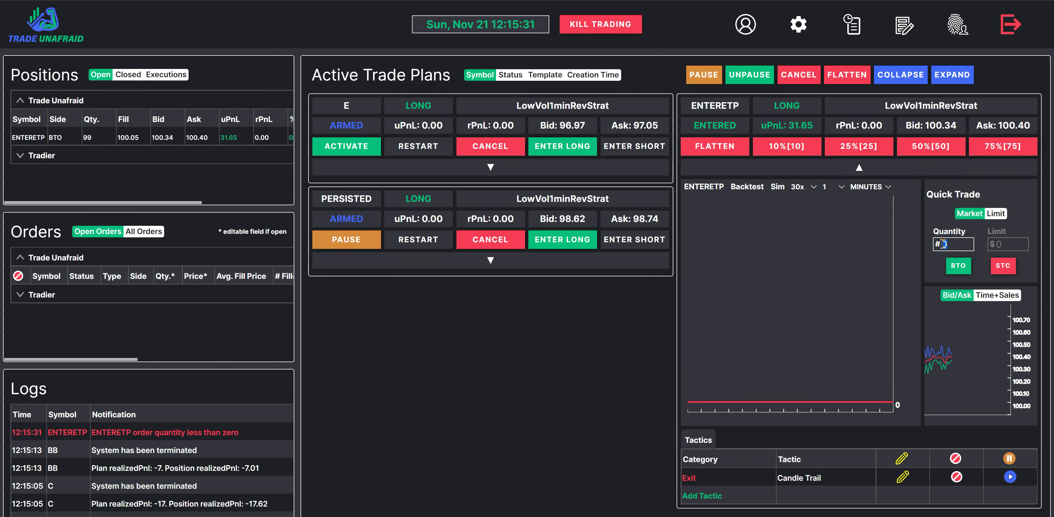
type("1")
left_click(1002, 243)
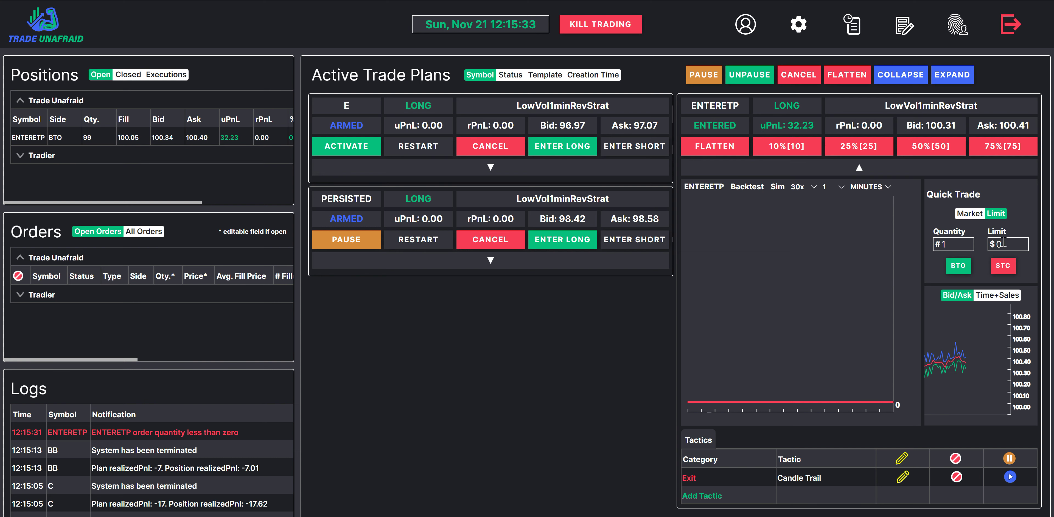
double_click(995, 244)
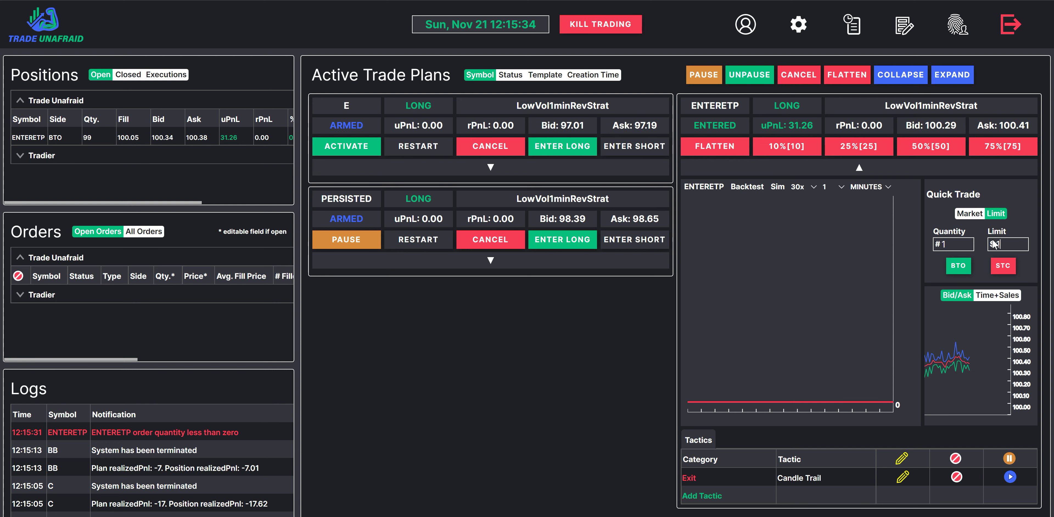
left_click(1012, 266)
left_click(789, 161)
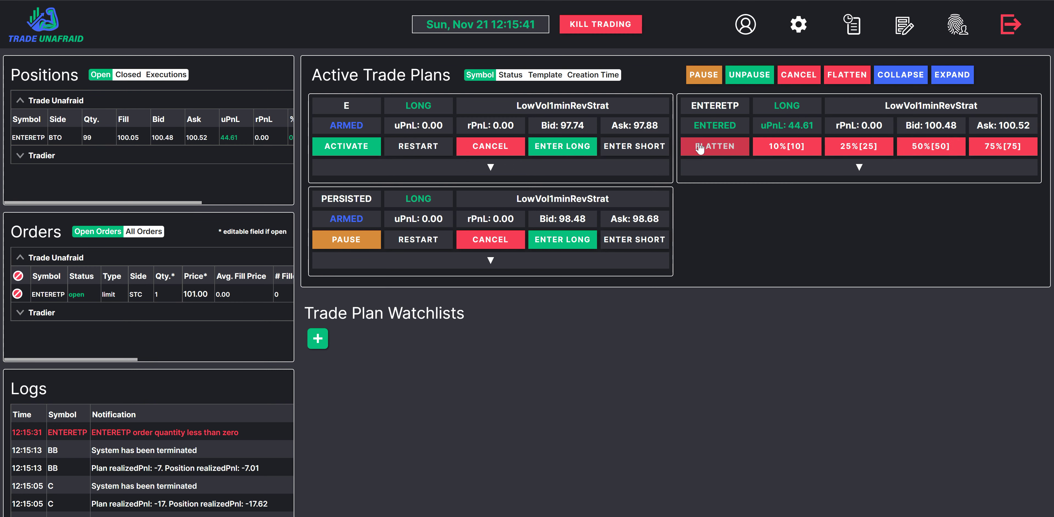
Sell 10% of the ENTERETP position, then flatten the rest for realized PnL 70.74
left_click(763, 147)
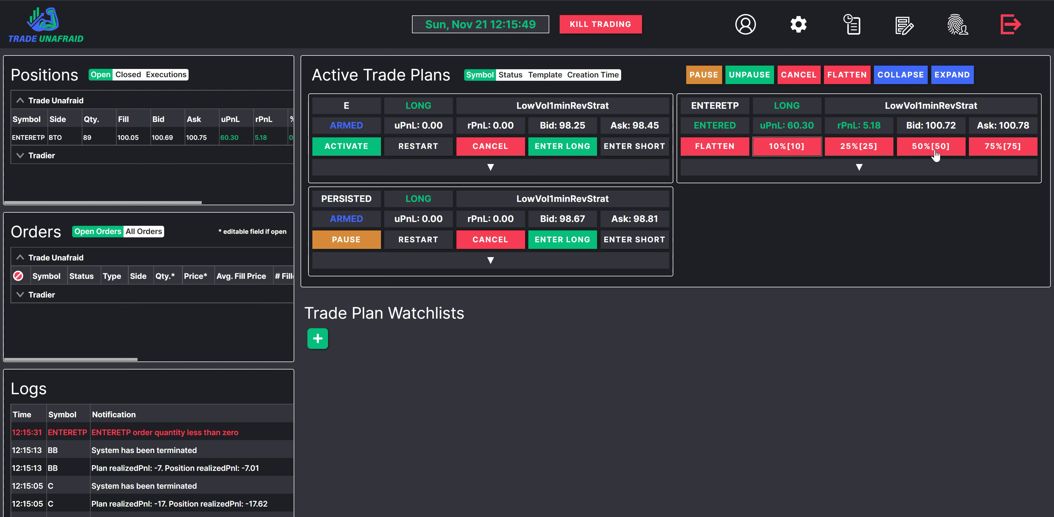
left_click(703, 152)
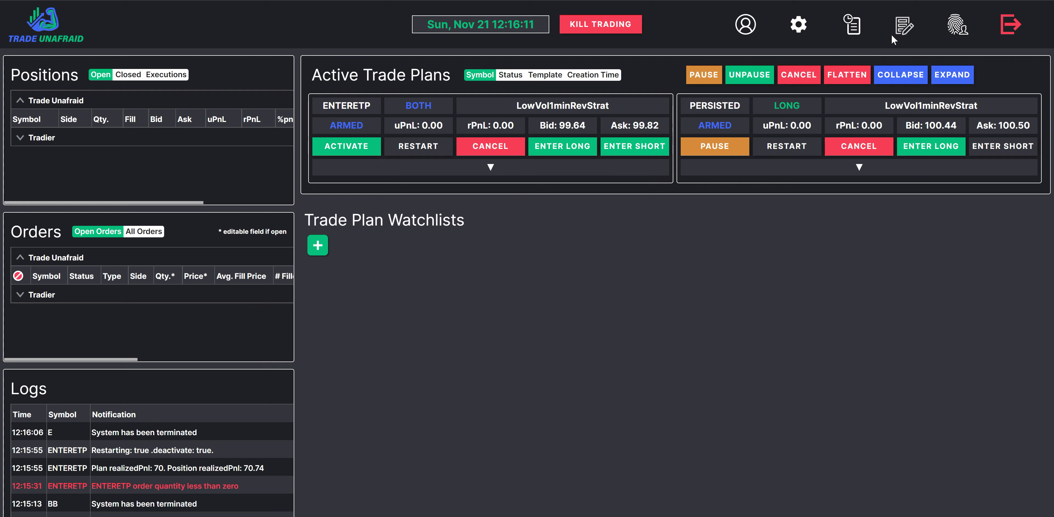
left_click(900, 29)
scroll(641, 344, "down", 10)
scroll(644, 347, "down", 5)
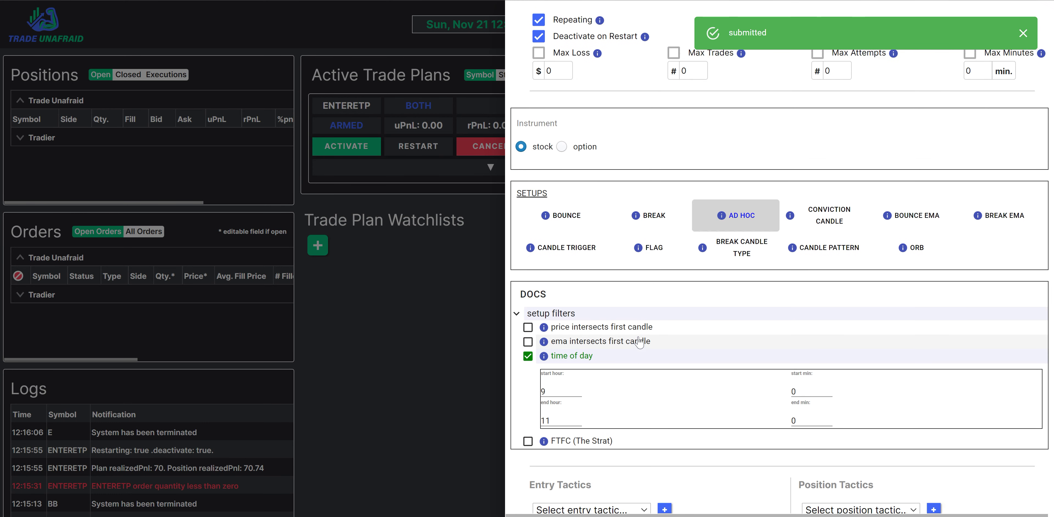
scroll(521, 307, "up", 5)
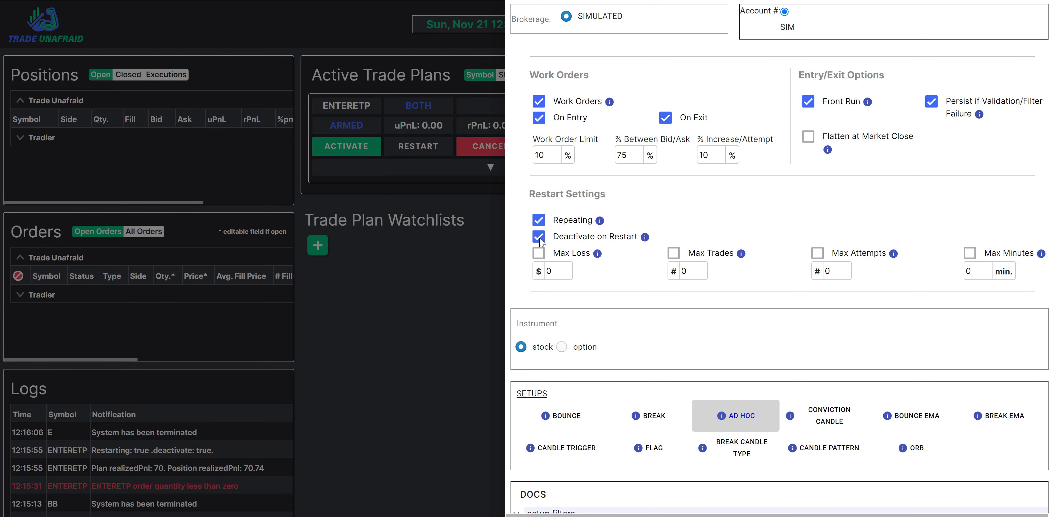
left_click(439, 286)
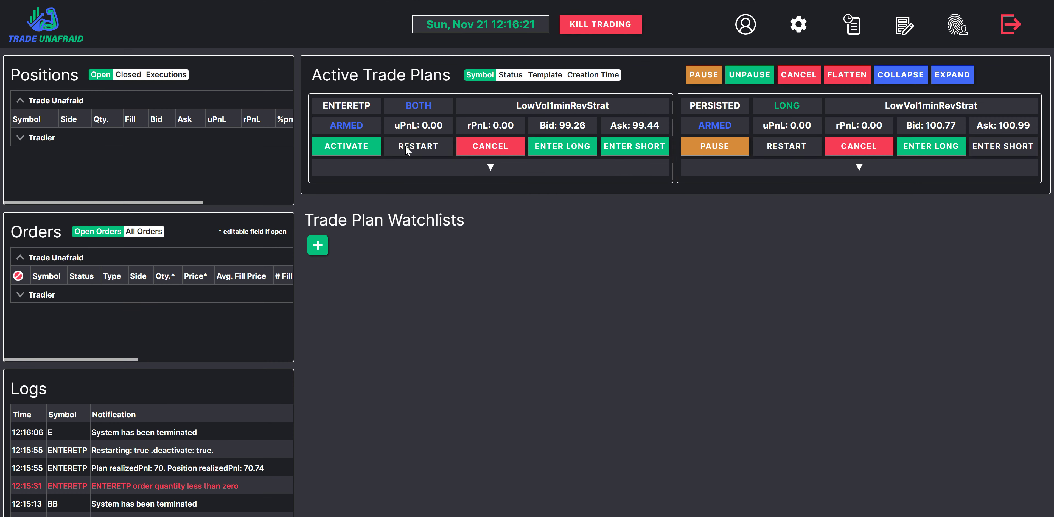
Activate the ENTERETP plan as long with a Time of Day tactic, then re-expand its card
left_click(476, 172)
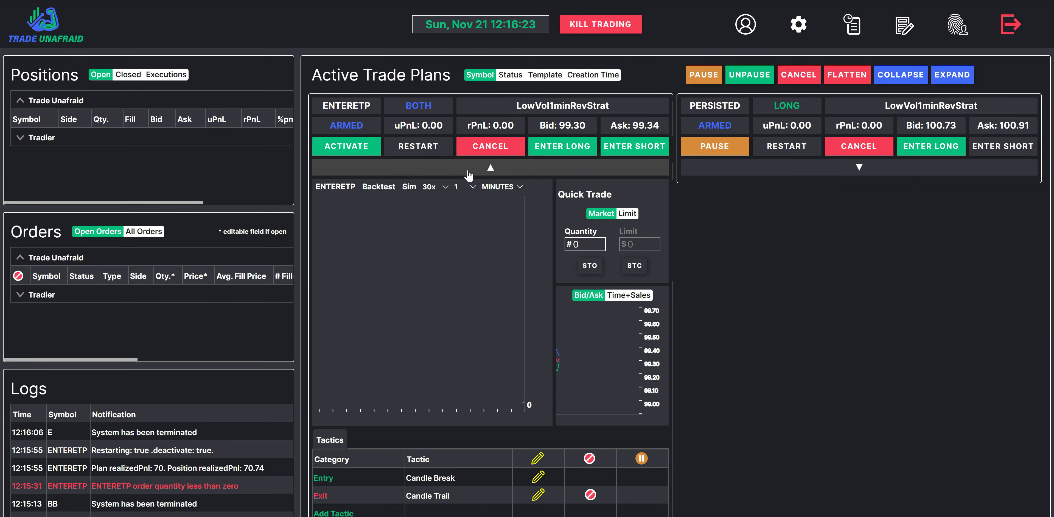
left_click(358, 153)
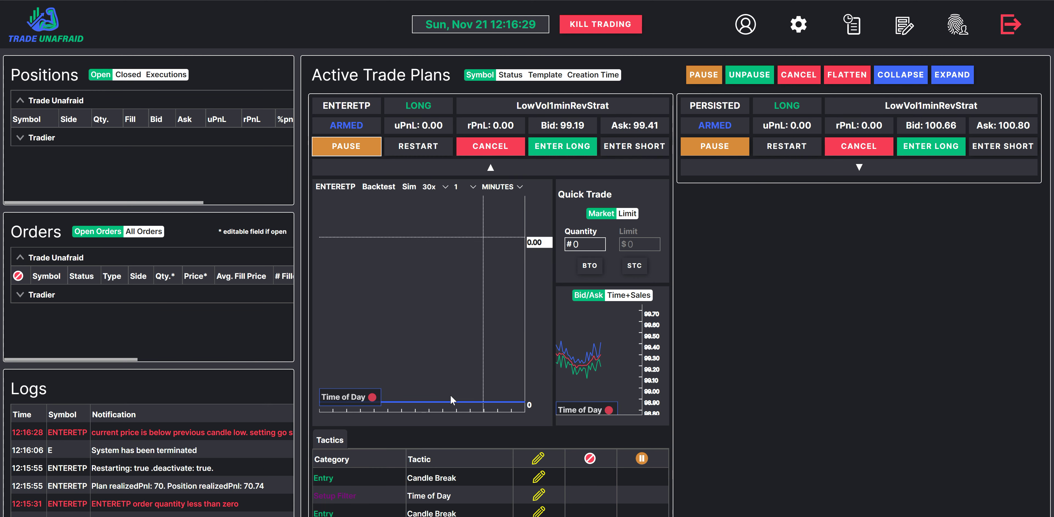
left_click(484, 168)
left_click(483, 170)
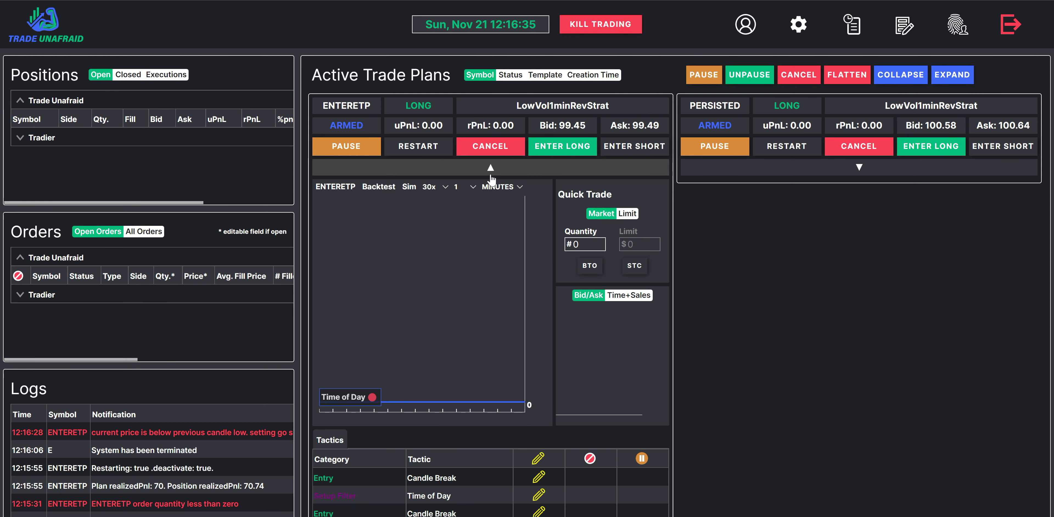
Collapse ENTERETP, look over the PERSISTED plan's details, then cancel the ENTERETP plan
left_click(483, 170)
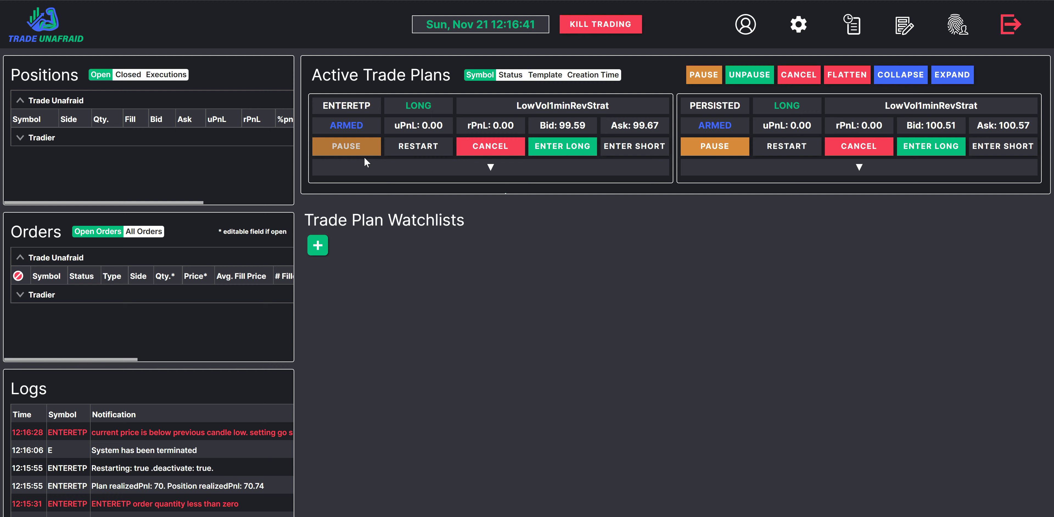
left_click(879, 172)
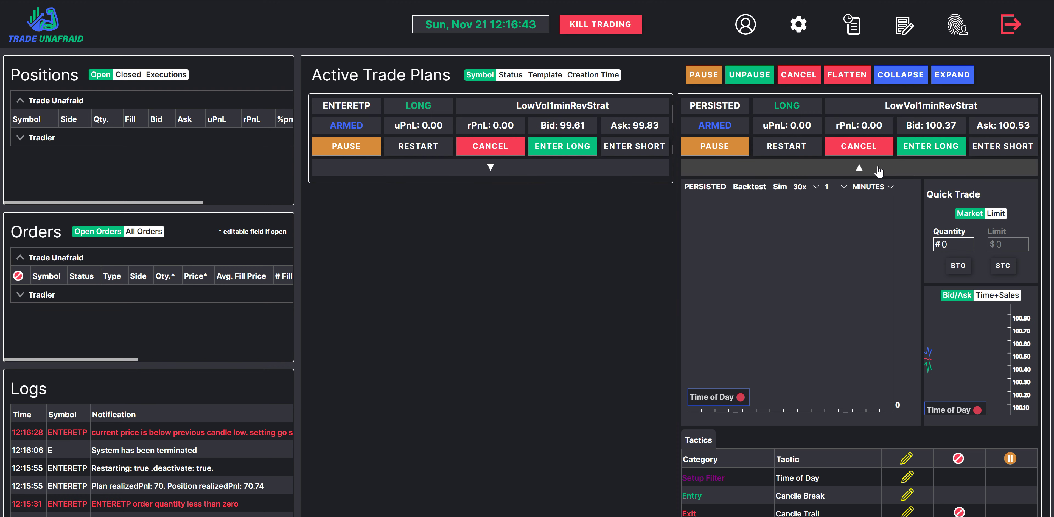
scroll(830, 412, "down", 2)
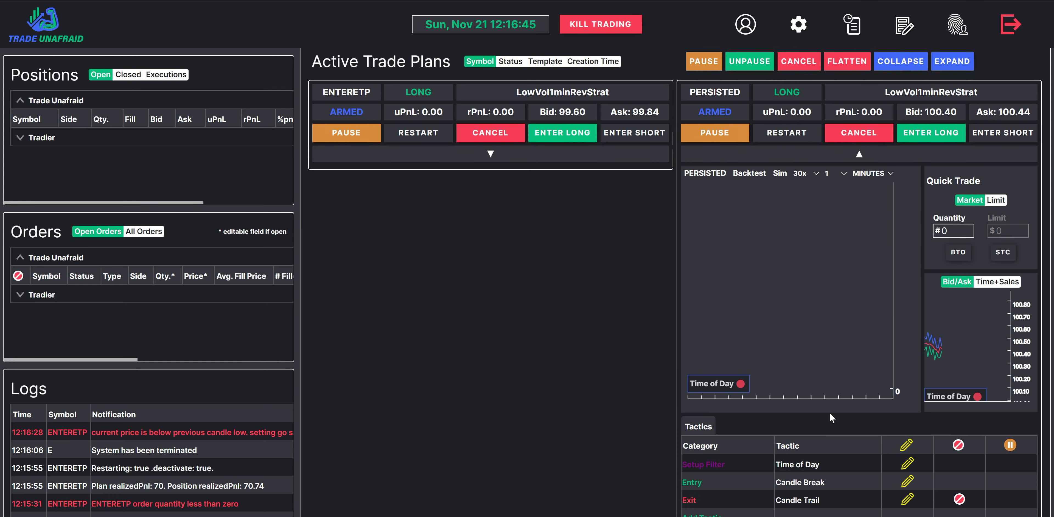
scroll(765, 413, "up", 2)
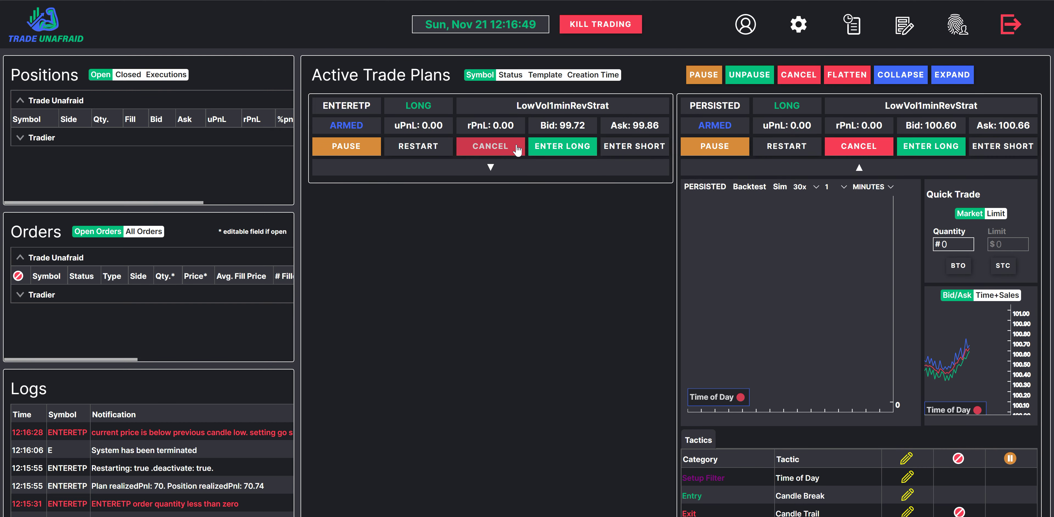
left_click(491, 146)
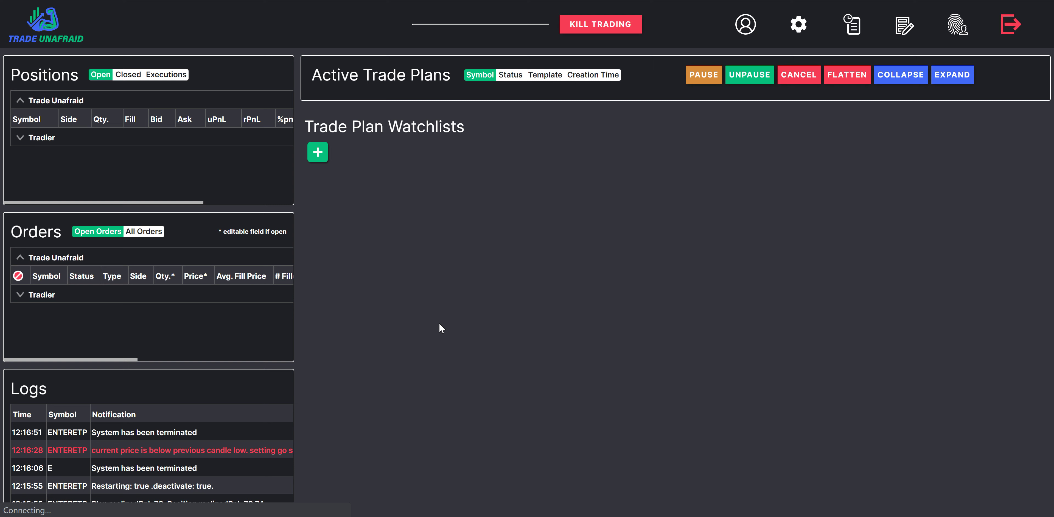
Expand and review the PERSISTED plan's details, then cancel it
left_click(490, 171)
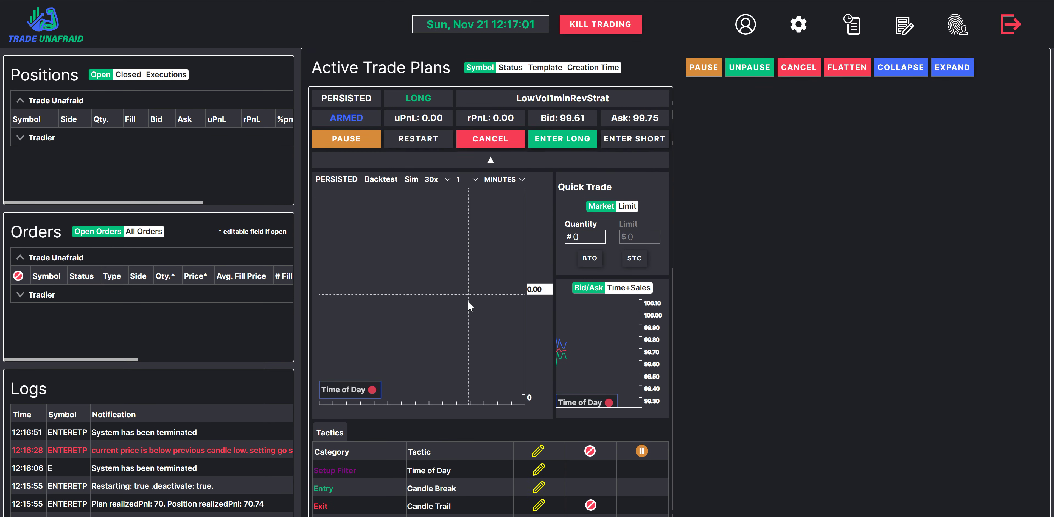
scroll(467, 300, "down", 2)
scroll(467, 300, "up", 2)
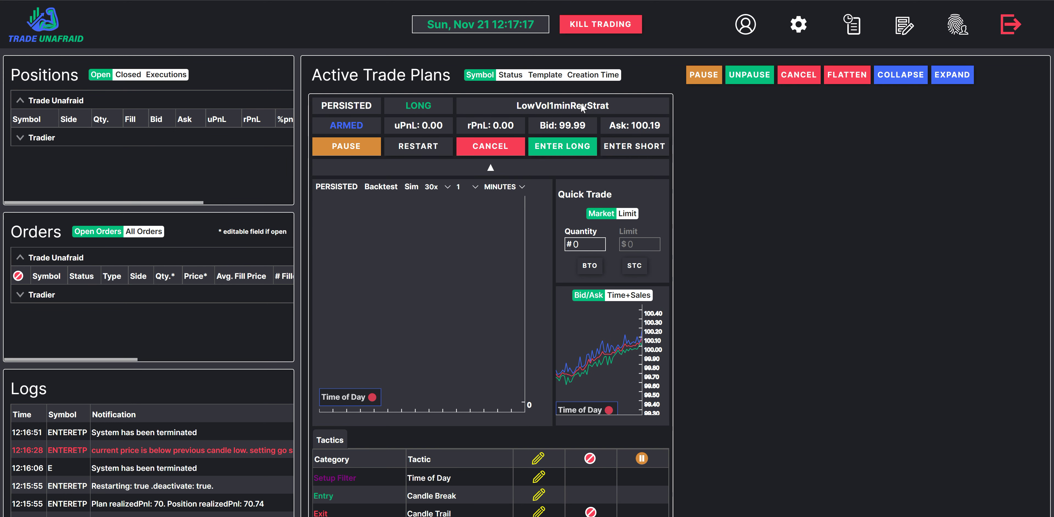
left_click(520, 151)
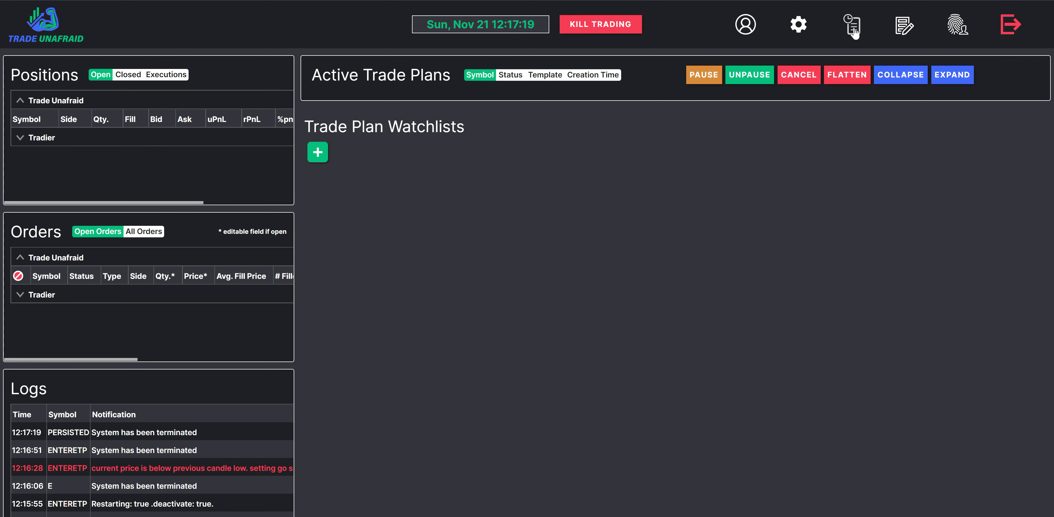
Start a new trade plan with the Break setup and a Price to Break of 100
left_click(898, 41)
scroll(799, 256, "down", 10)
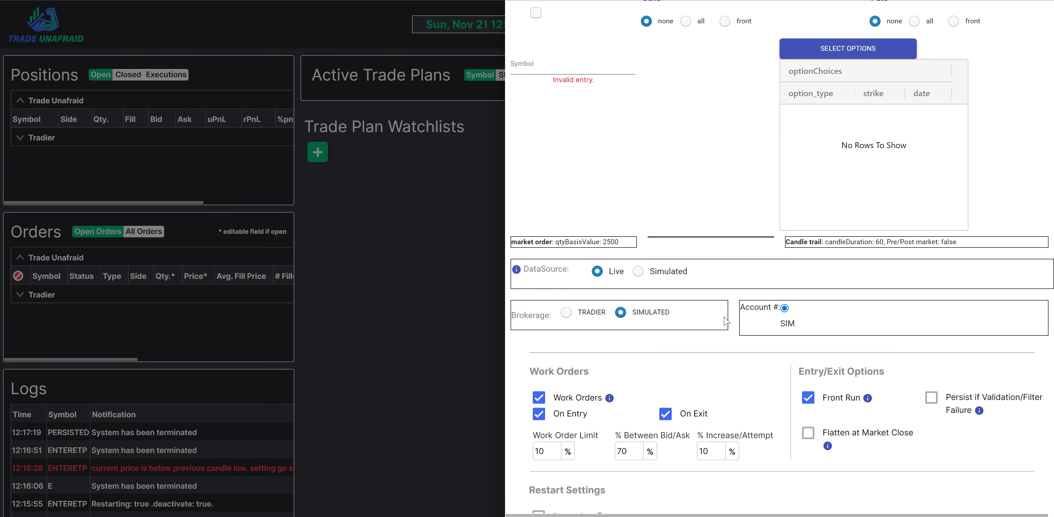
scroll(899, 190, "up", 2)
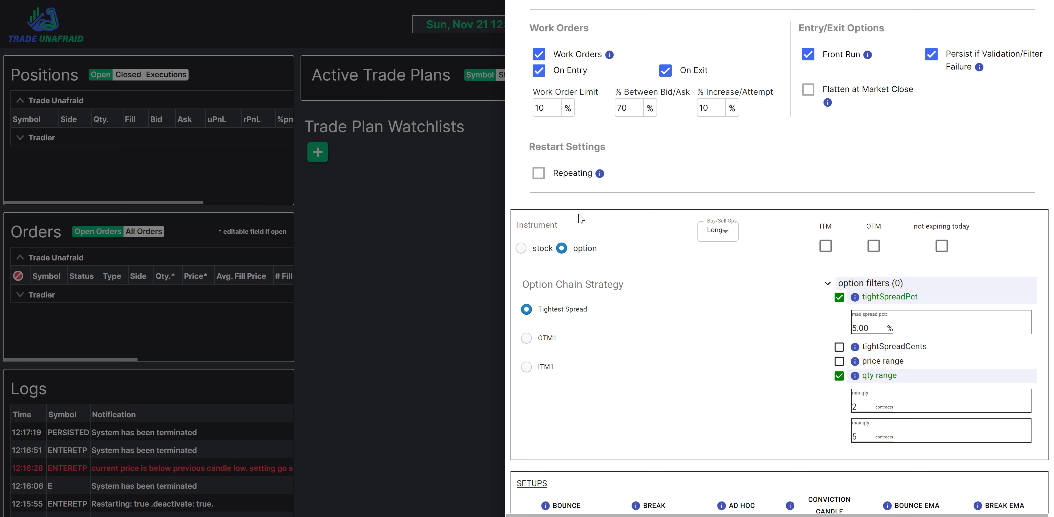
scroll(581, 220, "down", 12)
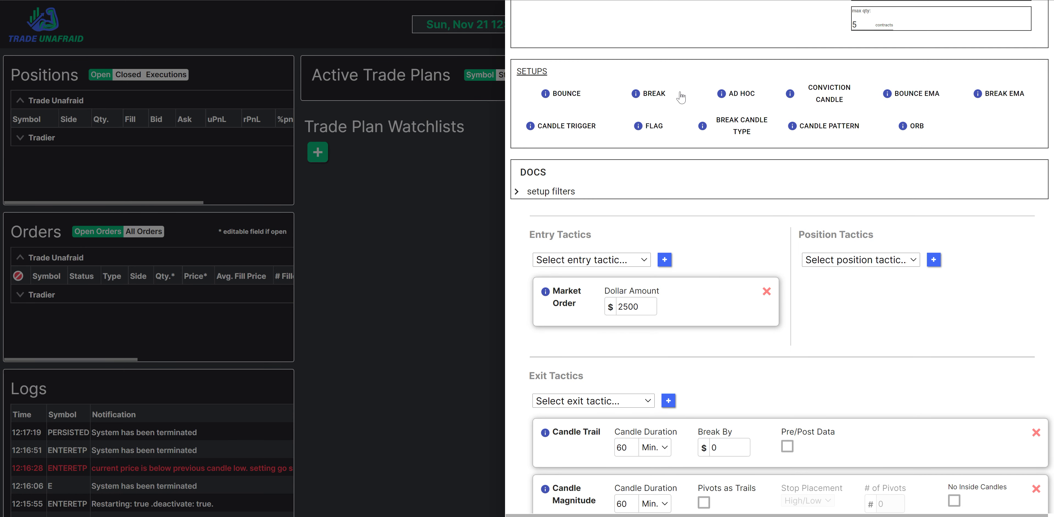
left_click(681, 98)
left_click(554, 166)
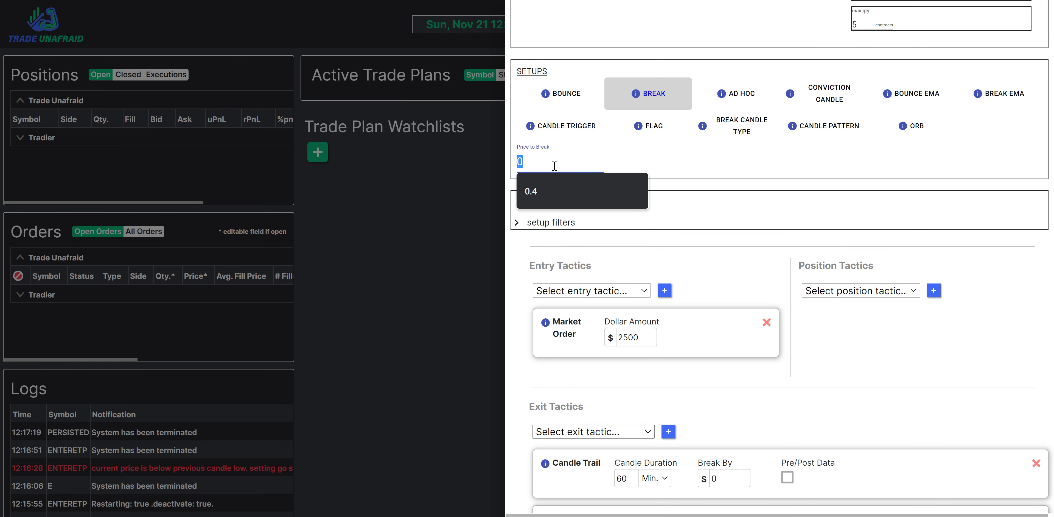
type("100")
left_click(700, 312)
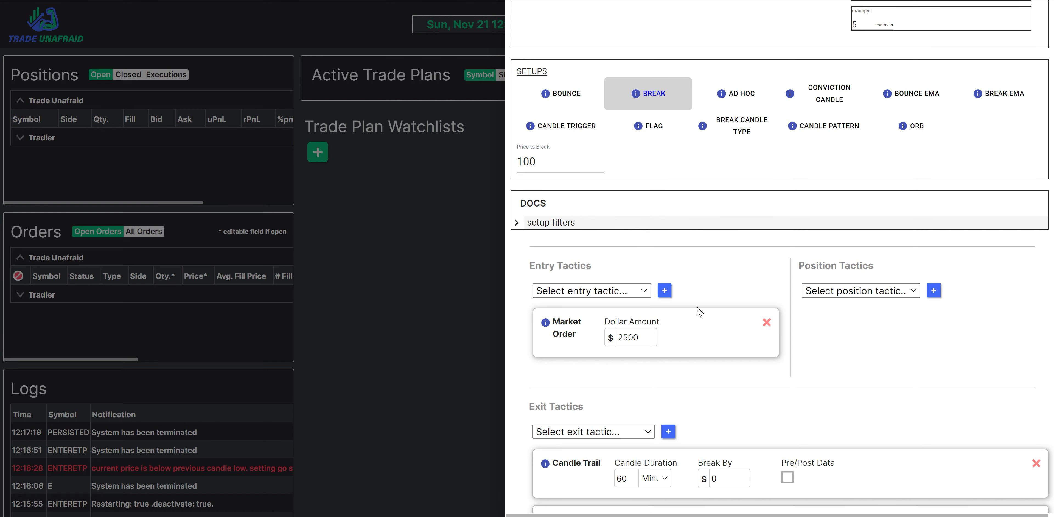
Enable the time of day filter with end hour 11, leaving price-intersects-first-candle off
left_click(572, 226)
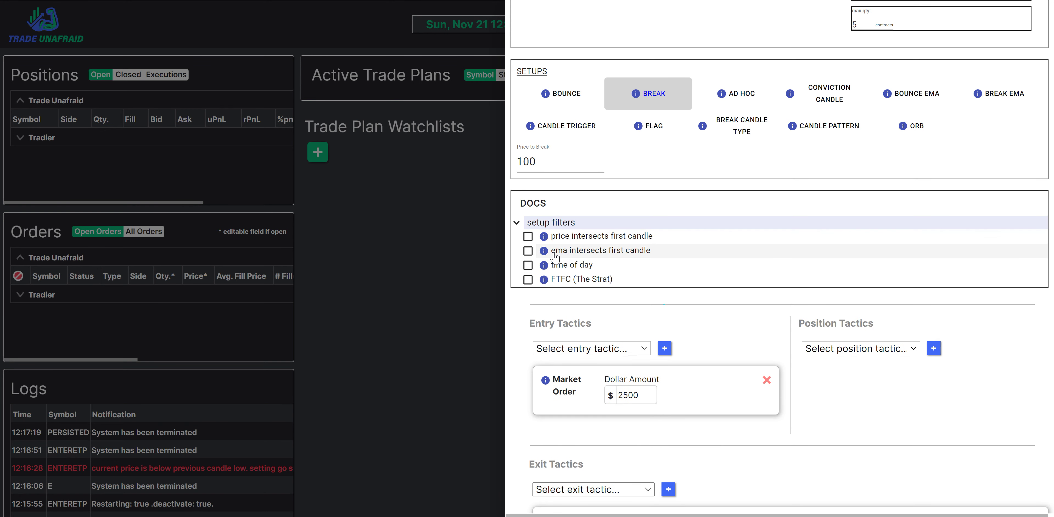
left_click(528, 265)
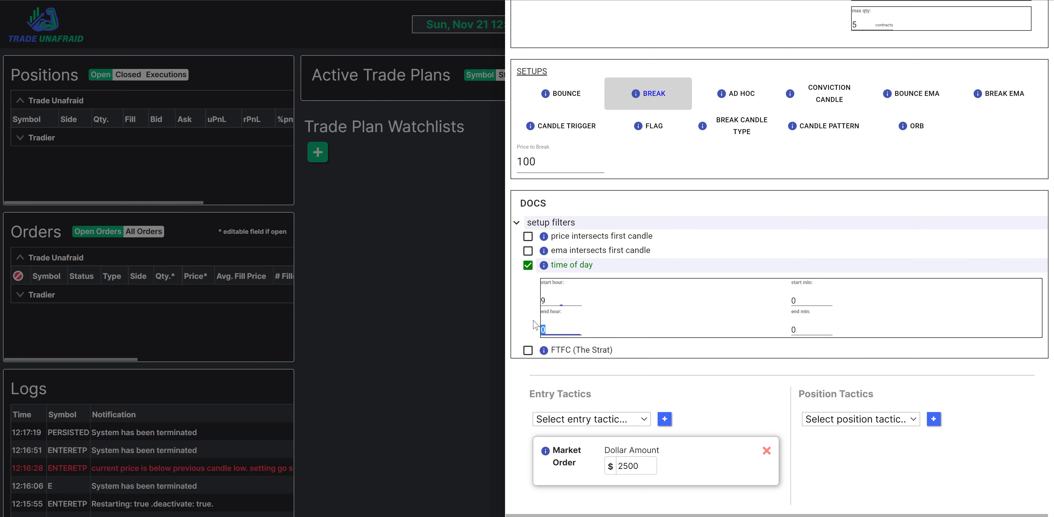
type("11")
left_click(671, 240)
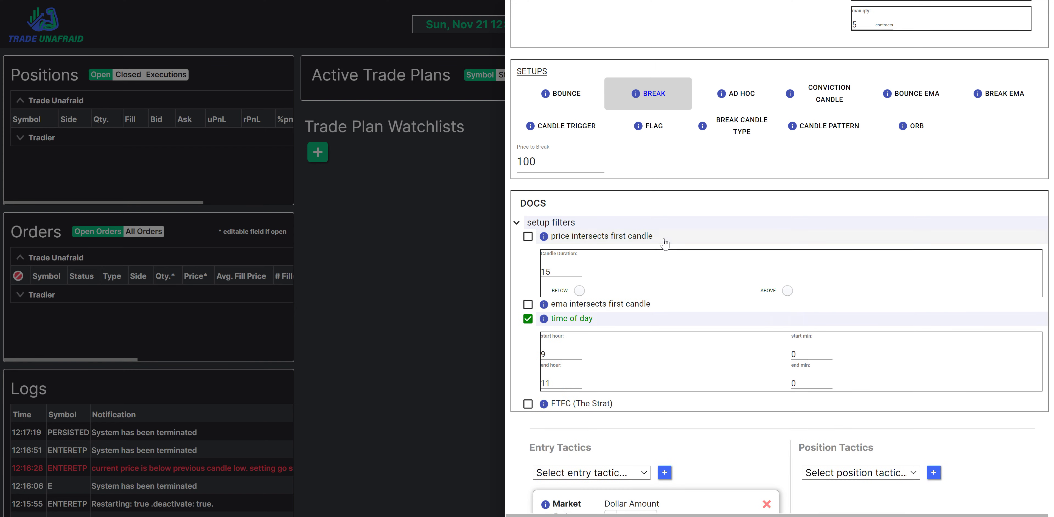
left_click(706, 245)
scroll(702, 245, "up", 10)
scroll(663, 335, "down", 5)
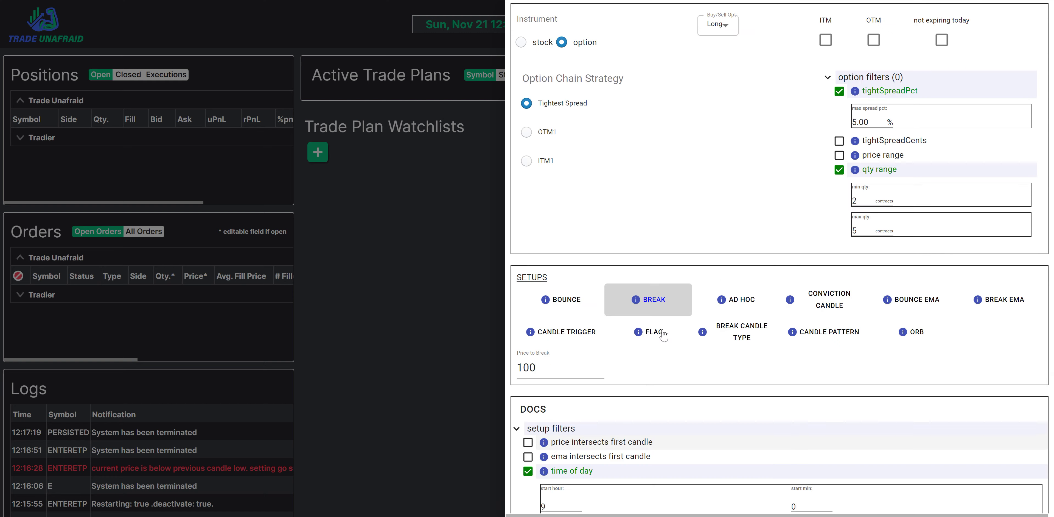
scroll(615, 370, "down", 2)
scroll(610, 373, "up", 10)
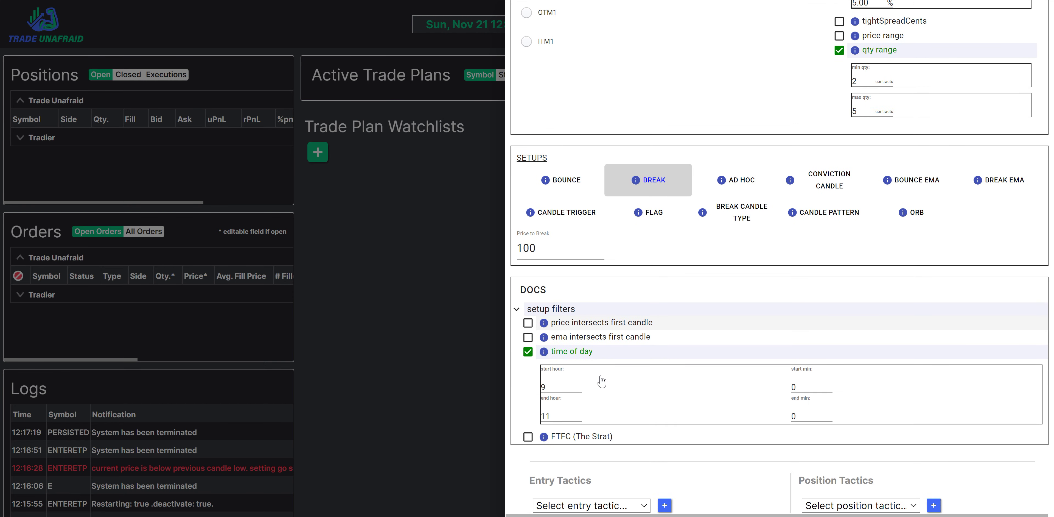
scroll(655, 245, "up", 10)
Choose symbol A with Simulated data, trading the stock rather than options
left_click(569, 272)
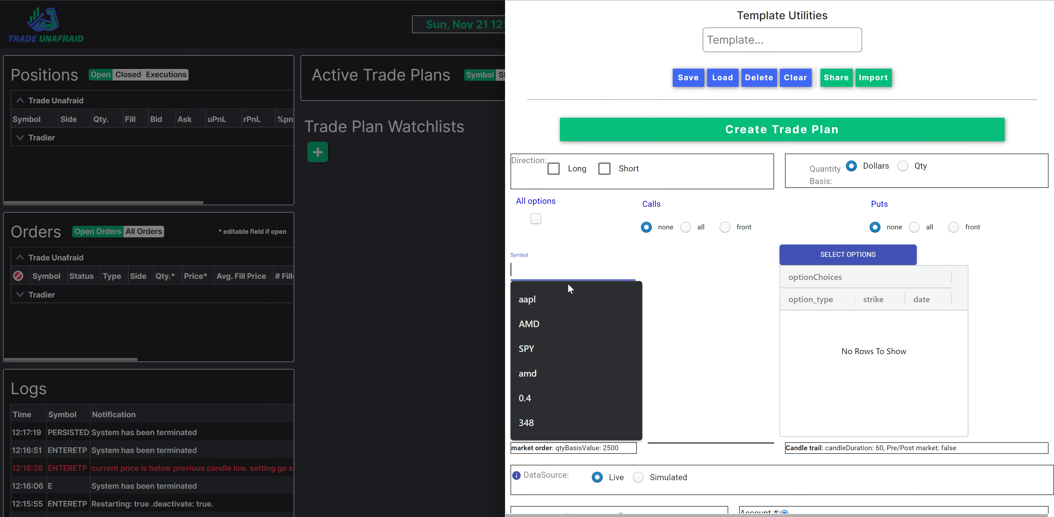
type("a")
scroll(696, 315, "down", 5)
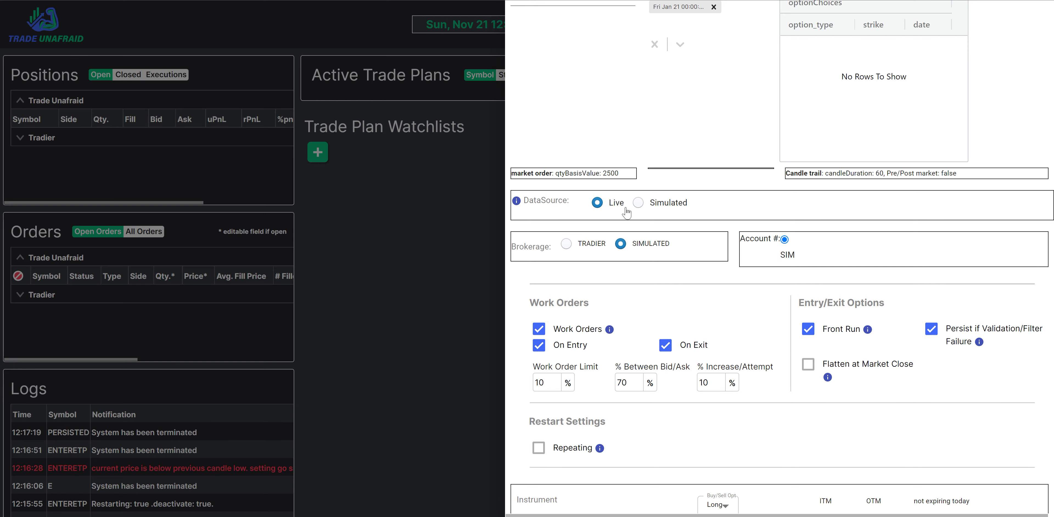
left_click(638, 202)
scroll(586, 286, "down", 3)
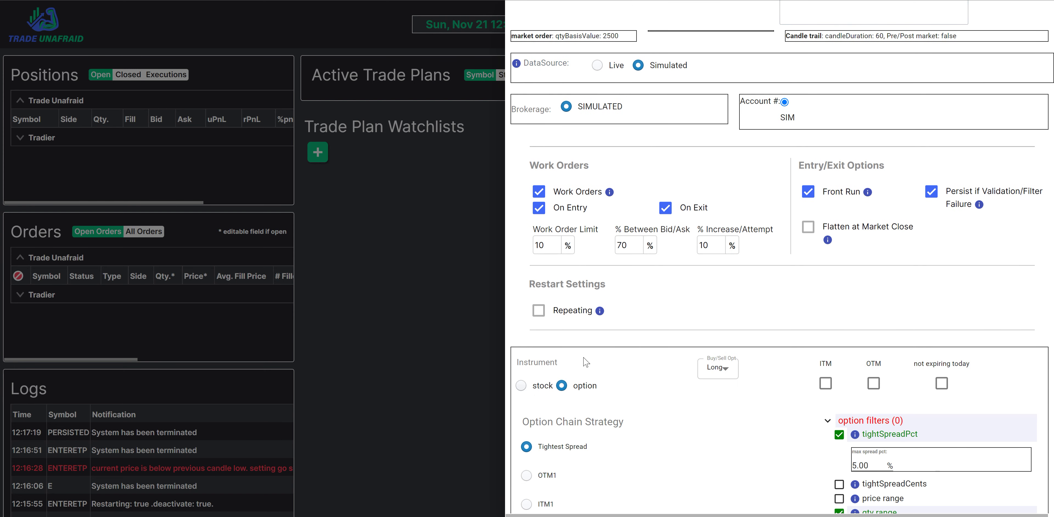
left_click(521, 384)
scroll(585, 287, "down", 3)
scroll(655, 287, "up", 10)
Make the plan long and create the trade plan
left_click(751, 205)
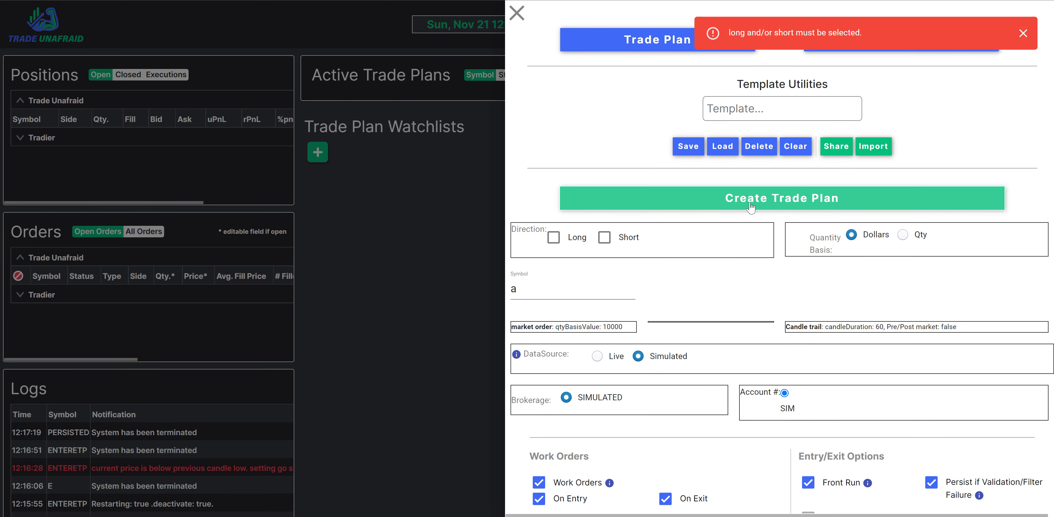
scroll(743, 222, "down", 6)
scroll(743, 222, "up", 4)
left_click(553, 100)
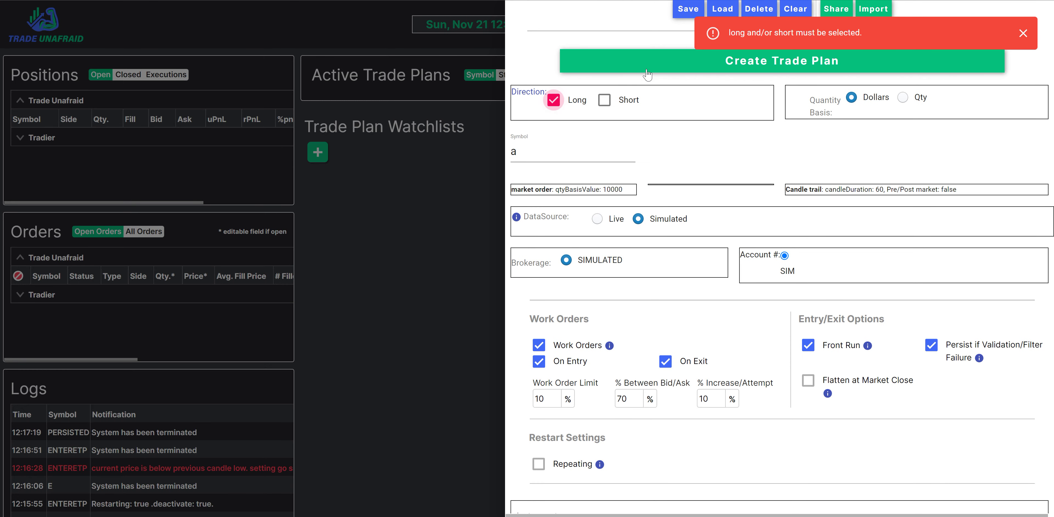
left_click(651, 73)
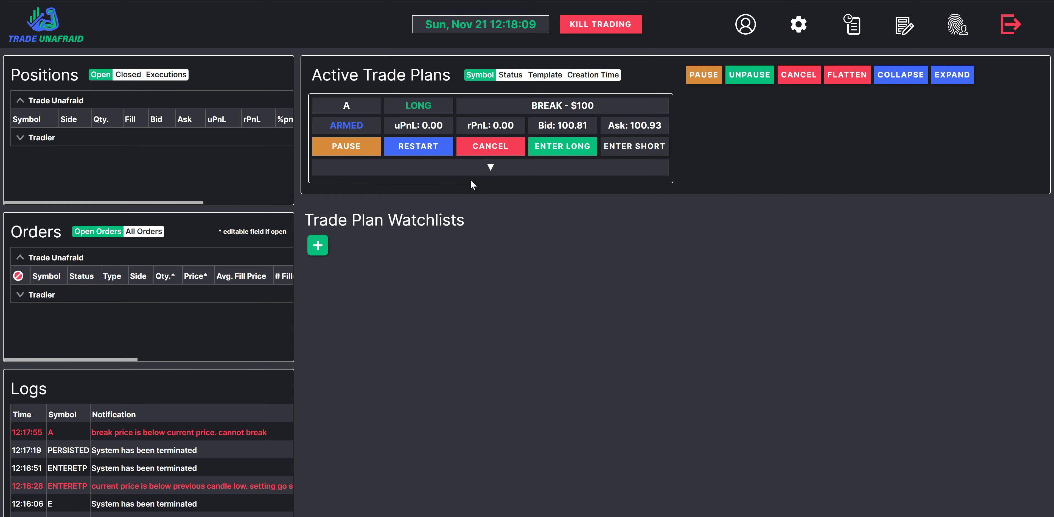
Expand plan A's card to show its simulated chart, quick trade panel and tactics
left_click(486, 176)
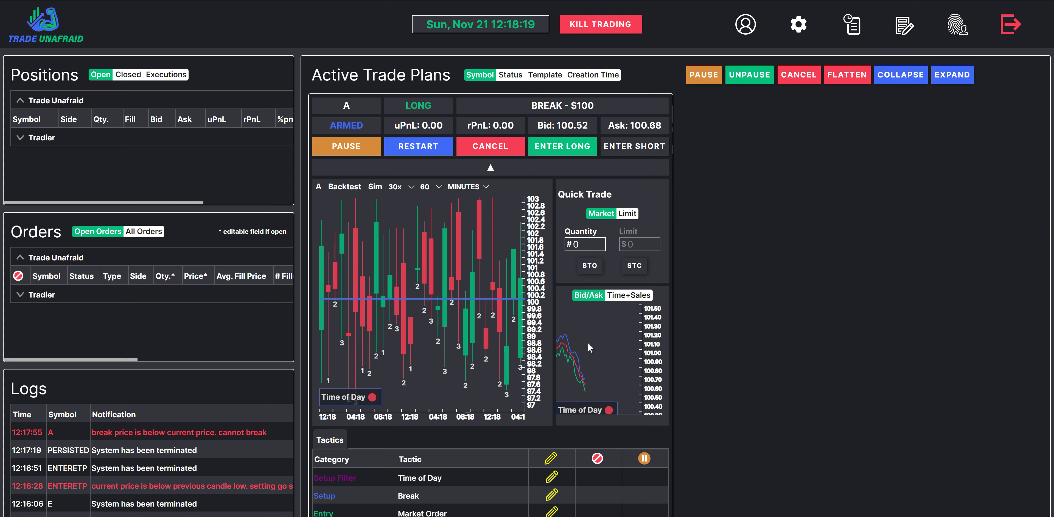
Change the Break tactic's Price to Break to 101
left_click(551, 494)
double_click(442, 477)
key("BackSpace")
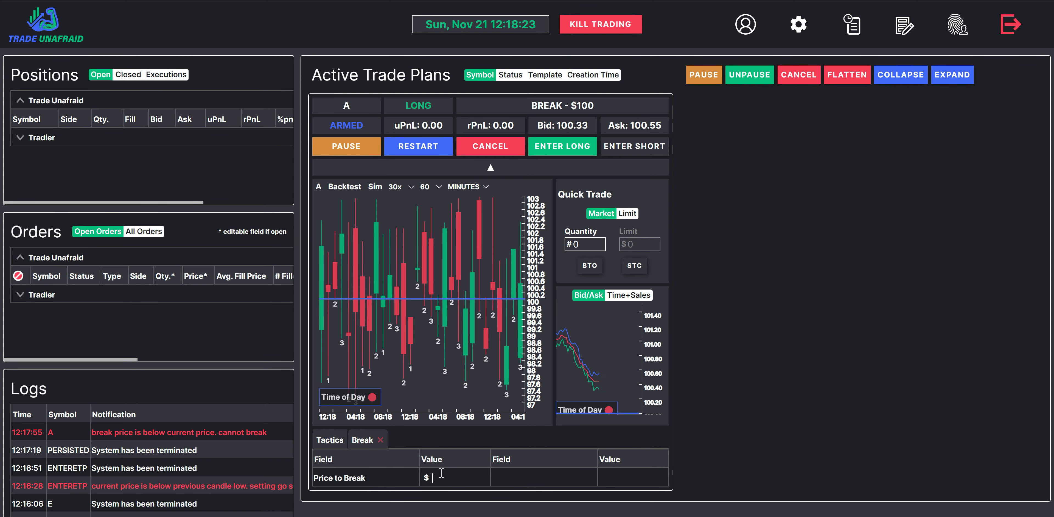
type("101")
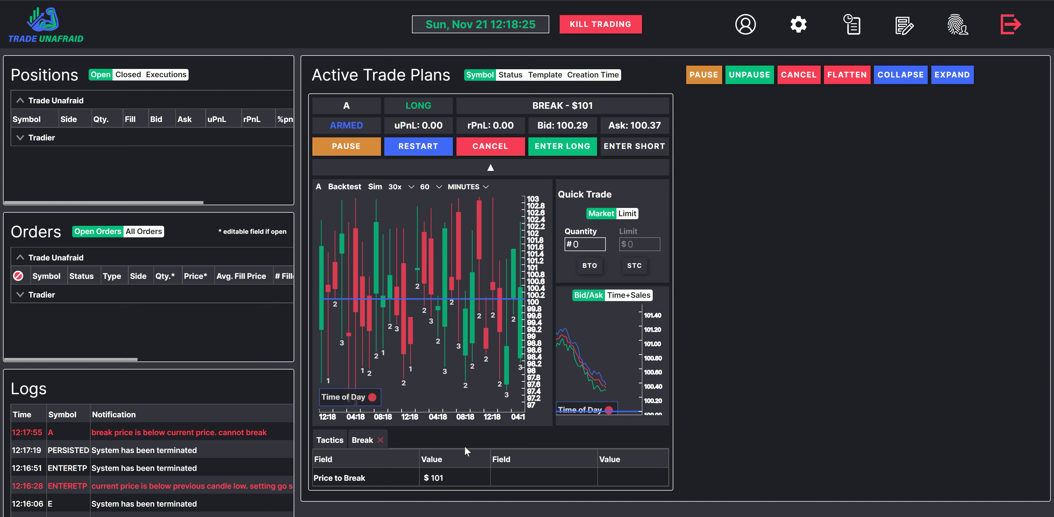
Close the Break tactic editor and restart plan A with the new price
left_click(325, 441)
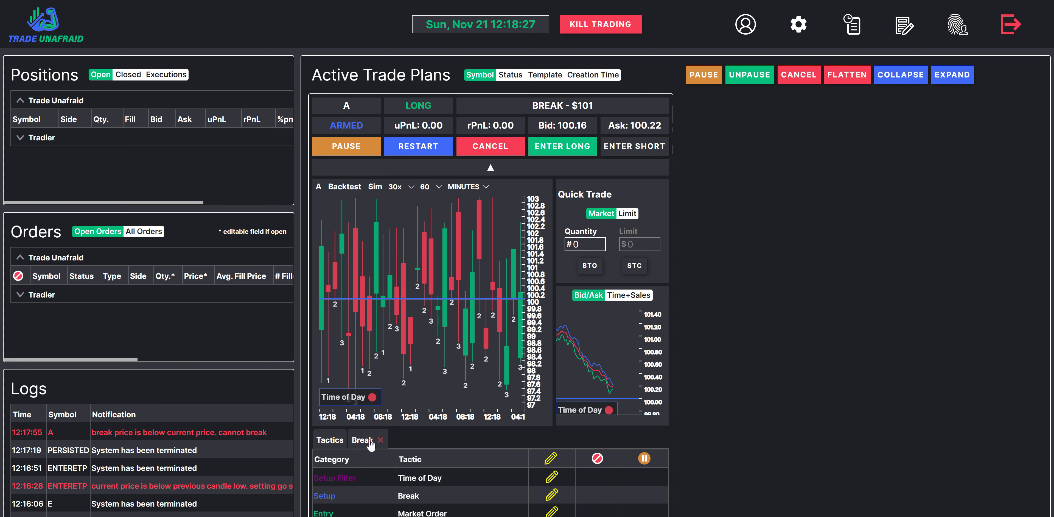
left_click(381, 440)
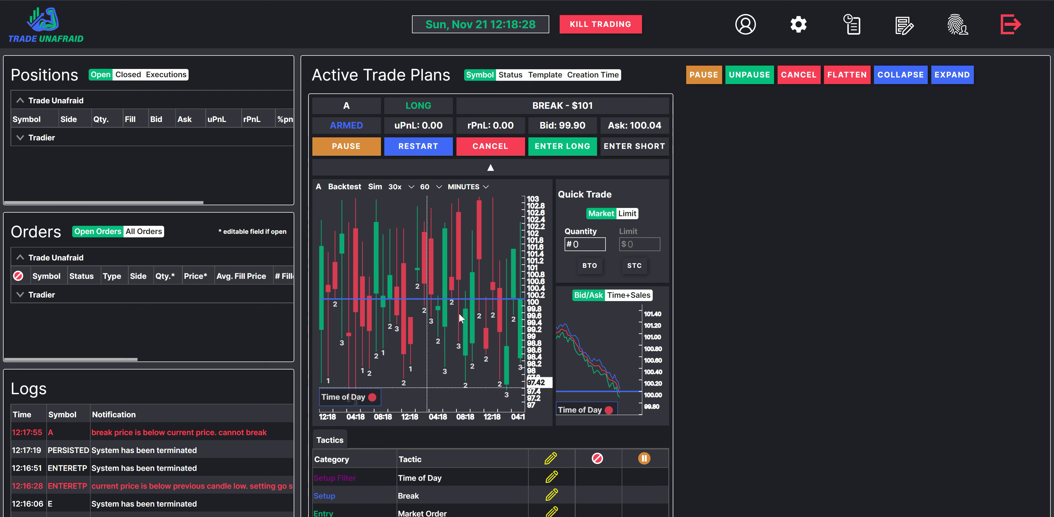
left_click(429, 155)
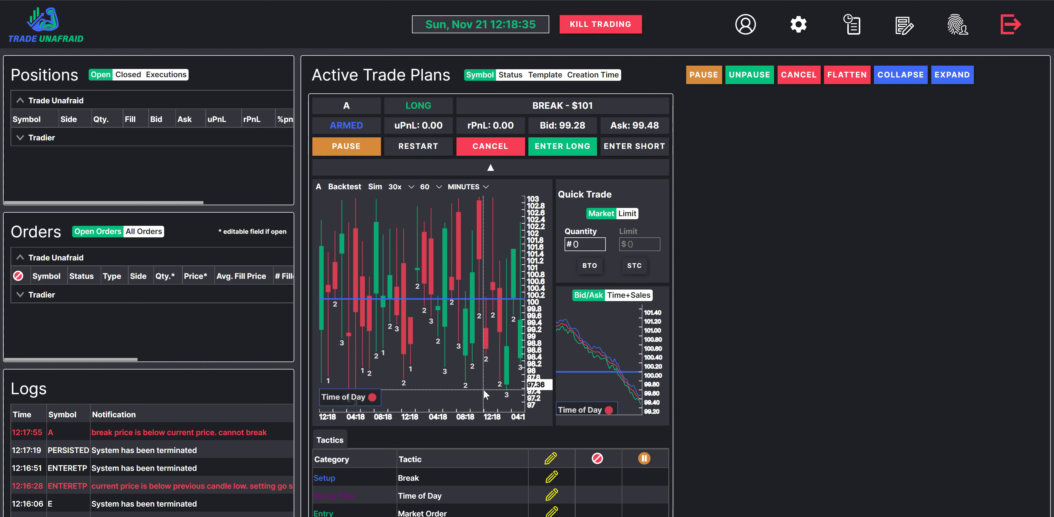